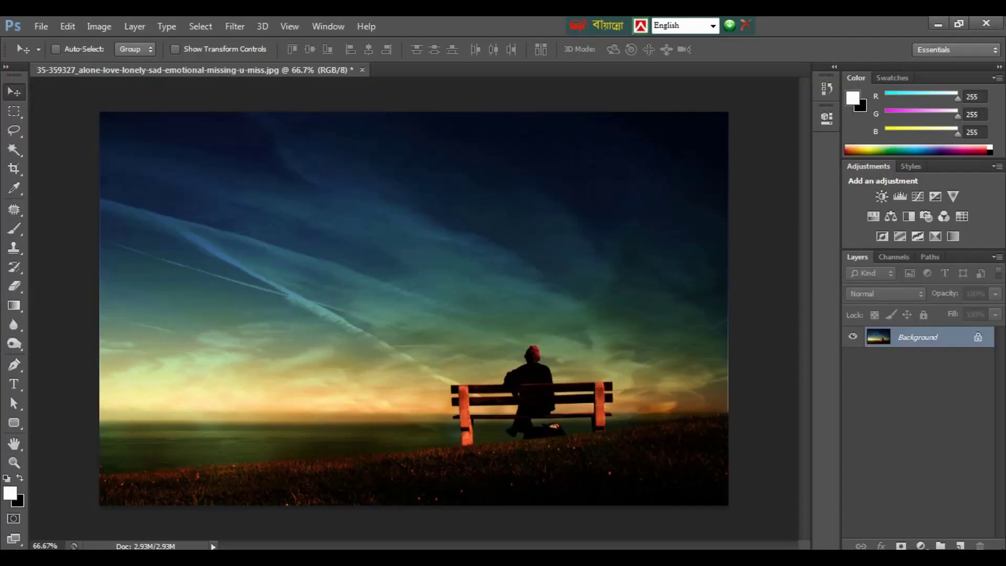
Step: Add an empty Layer 1 above the Background of the bench-at-sunset photo
click(960, 546)
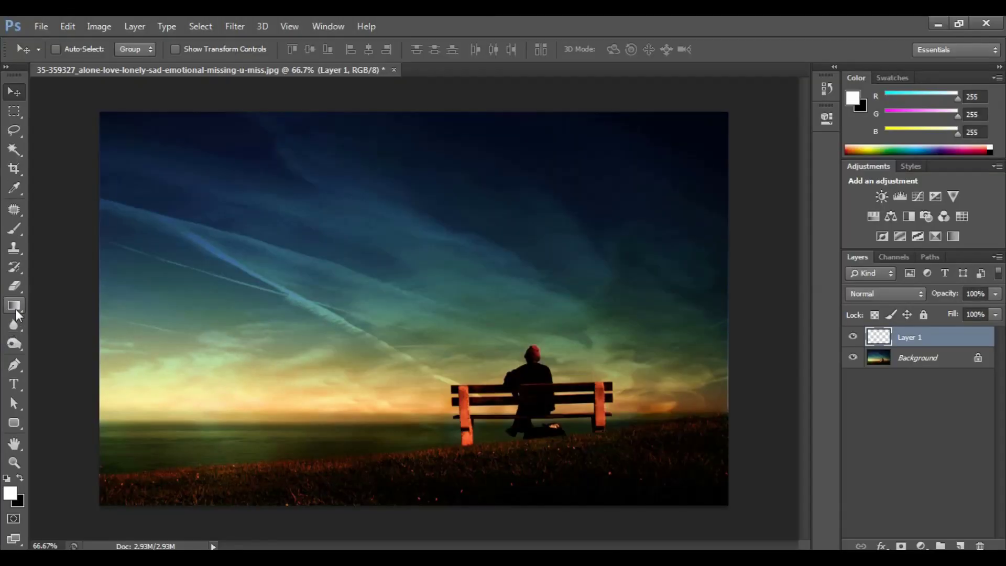
Step: Activate the Gradient tool and show its list of preset gradients
click(16, 309)
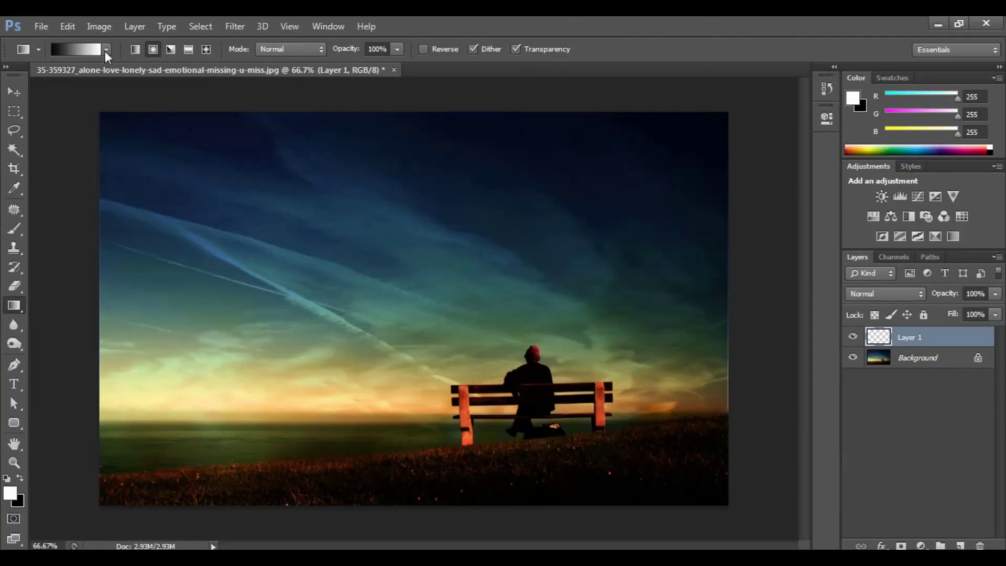
click(105, 50)
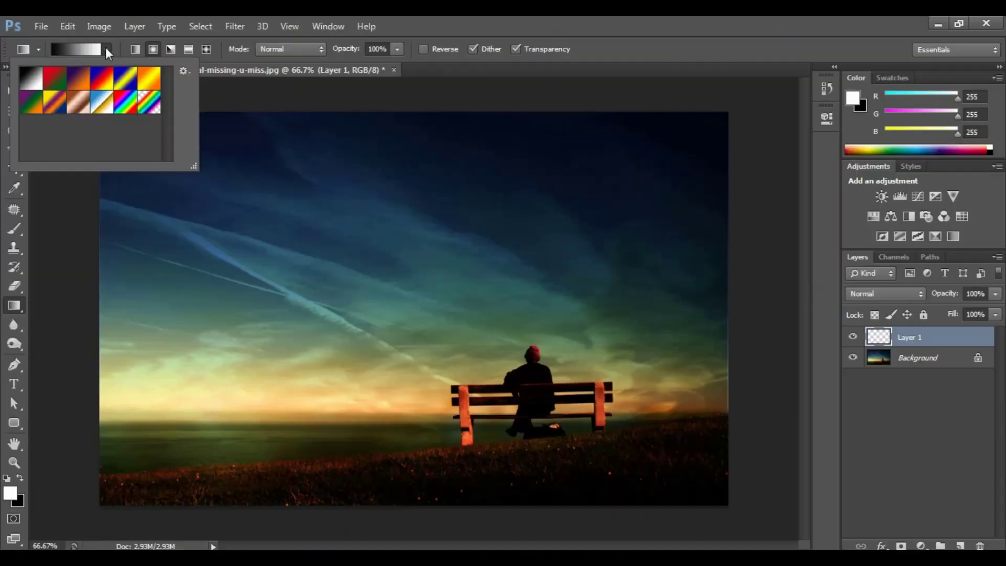
Step: Append the Special Effects library to the gradient presets and choose the Transparent Rainbow gradient
click(180, 71)
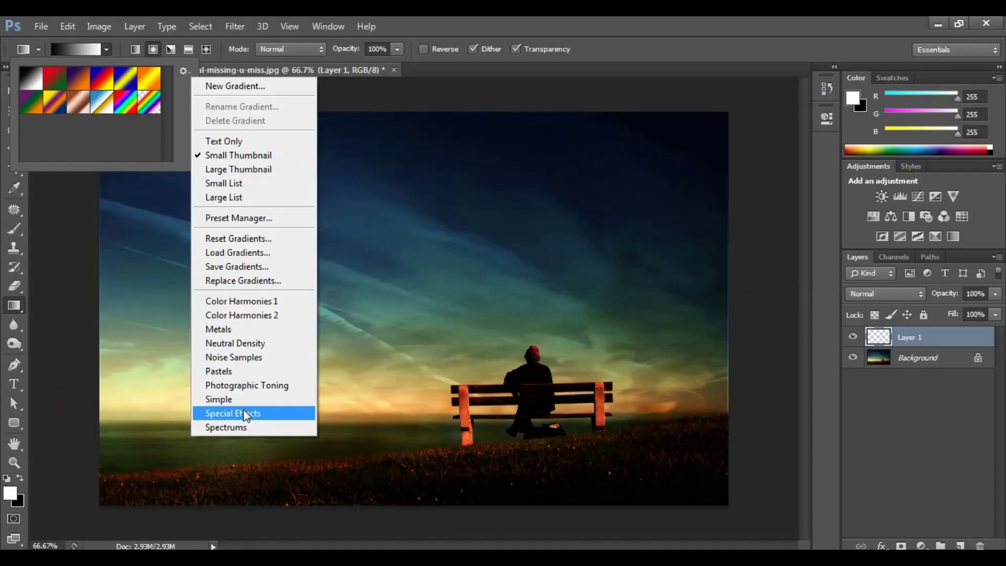
click(239, 410)
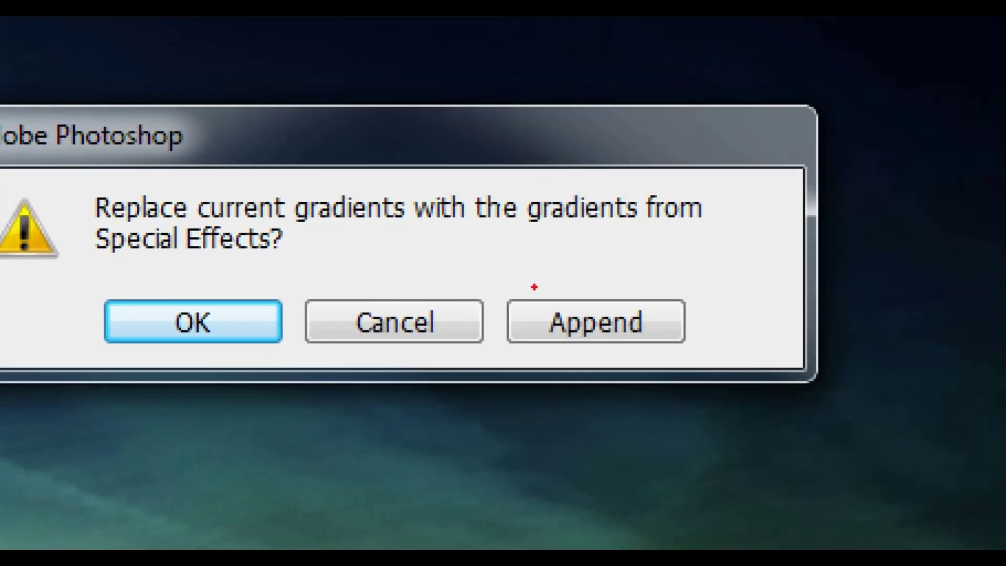
drag(531, 284, 683, 356)
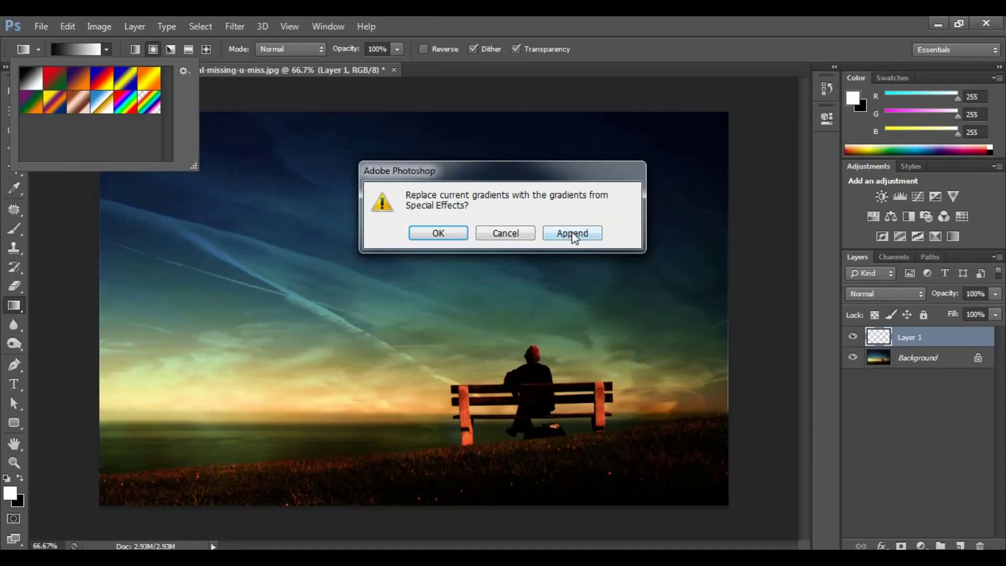
click(572, 232)
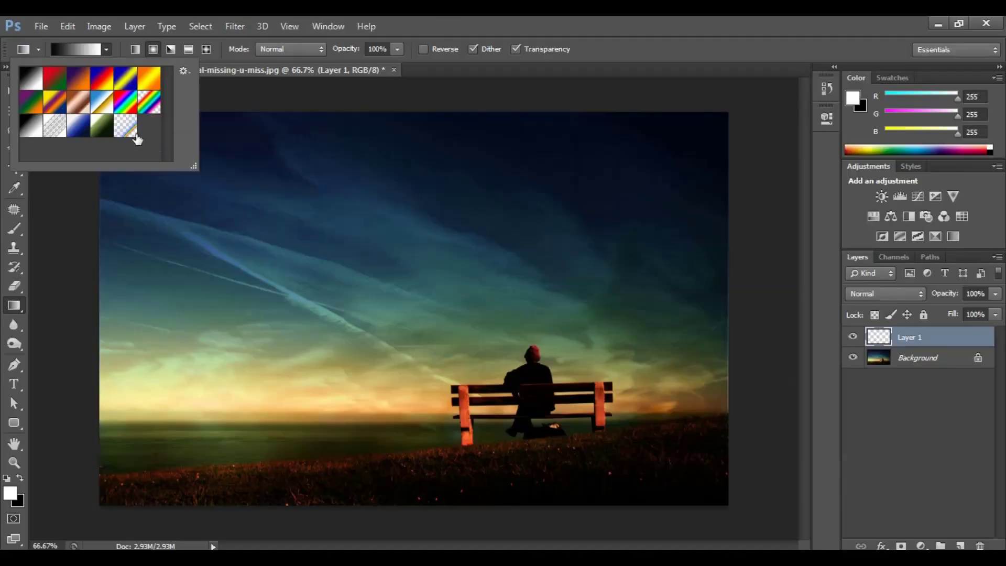
click(131, 133)
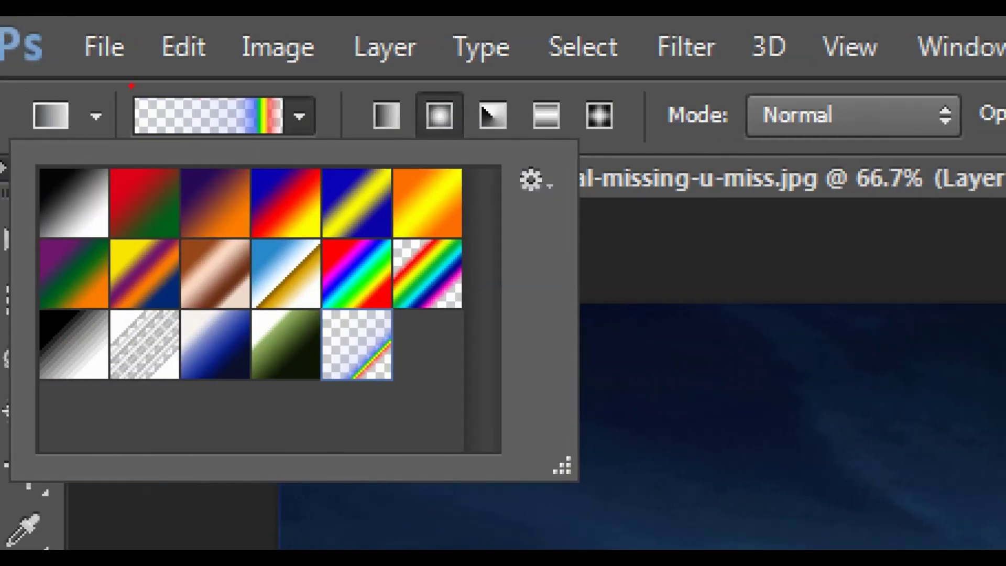
click(631, 371)
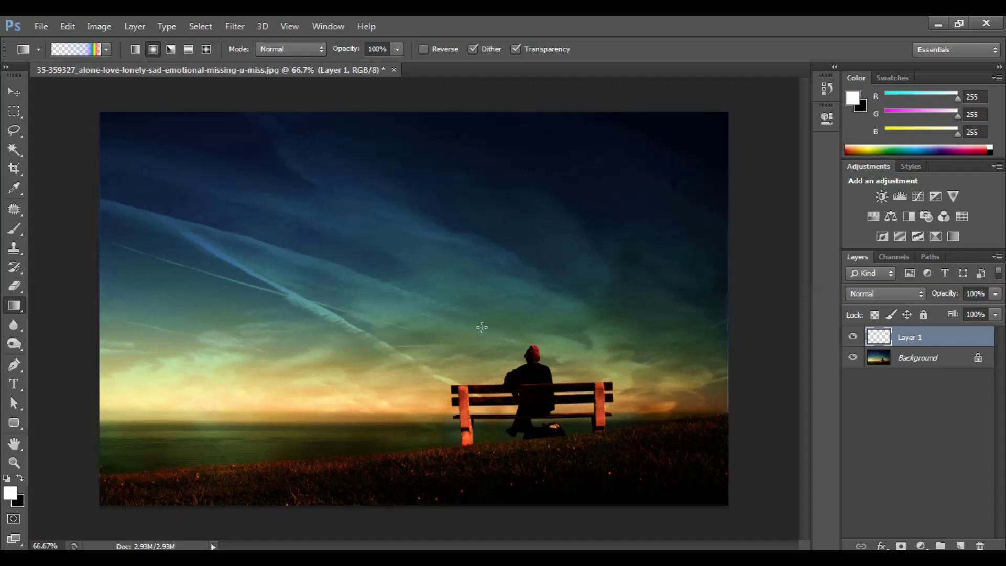
Step: Drag a radial rainbow gradient outward from the bench figure on Layer 1
drag(482, 328, 300, 326)
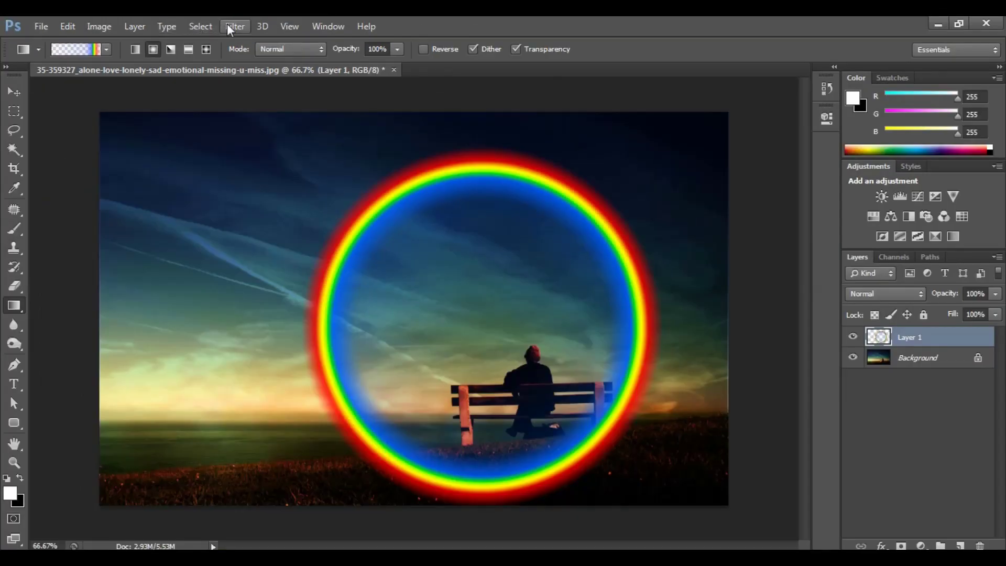
click(233, 26)
mouse_move(243, 174)
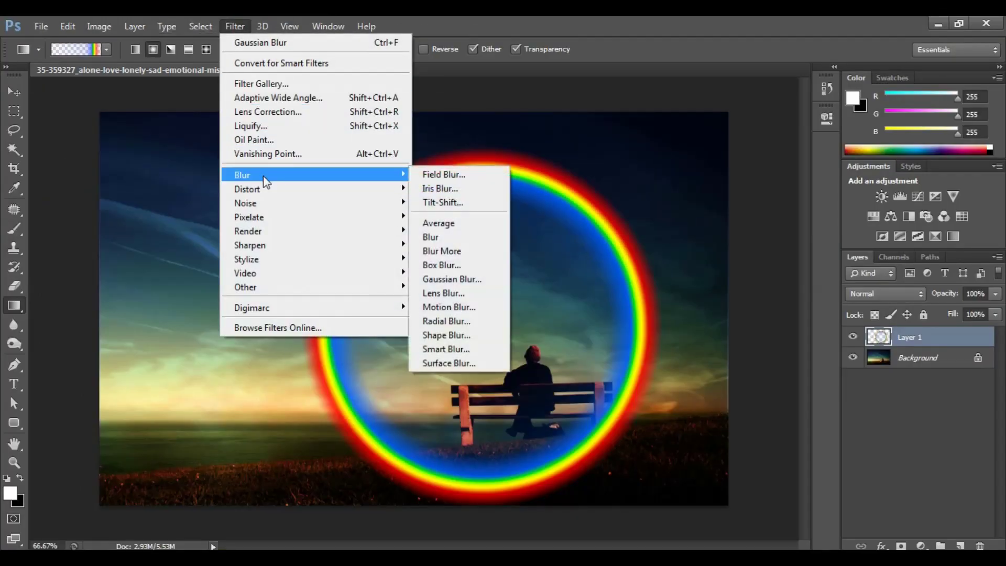
Step: Apply a Gaussian Blur with a 23.7-pixel radius to the rainbow ring
click(446, 286)
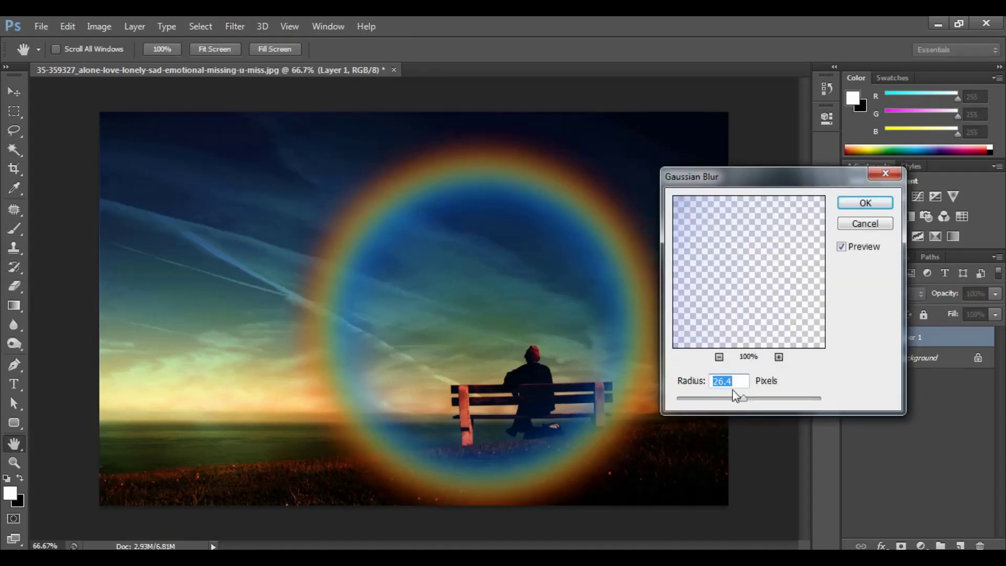
drag(732, 401, 745, 398)
click(864, 208)
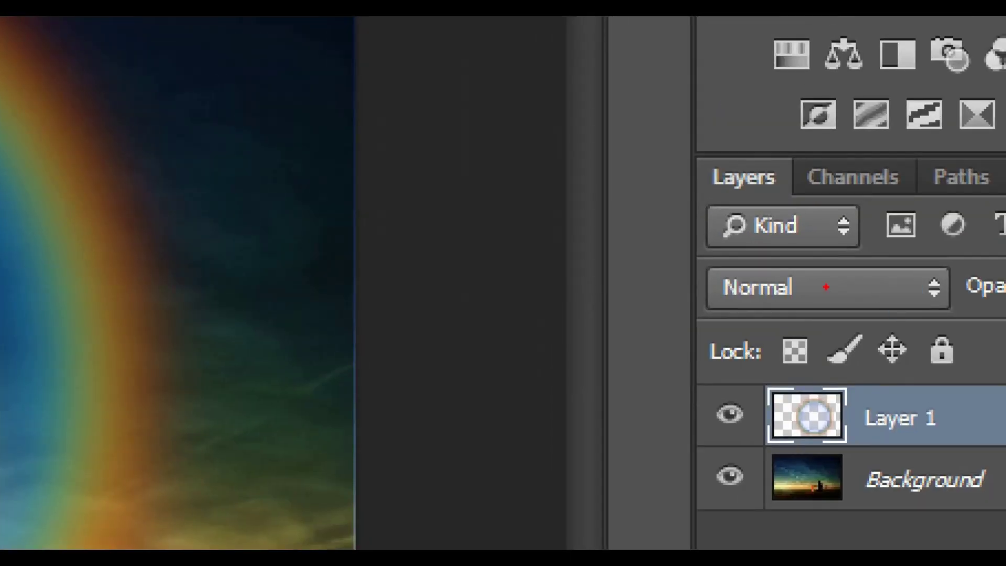
click(846, 288)
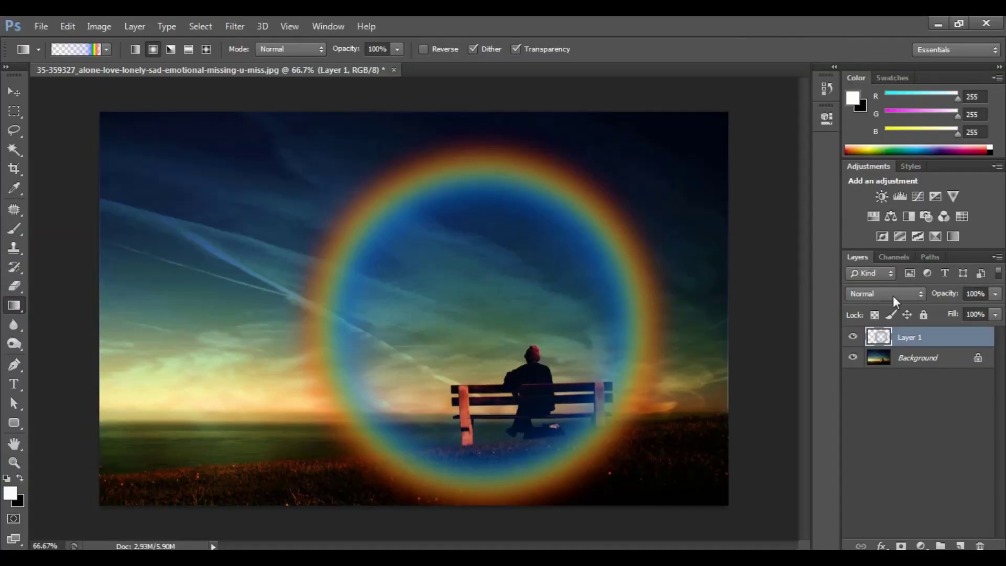
Step: Change Layer 1's blend mode to Screen
click(893, 294)
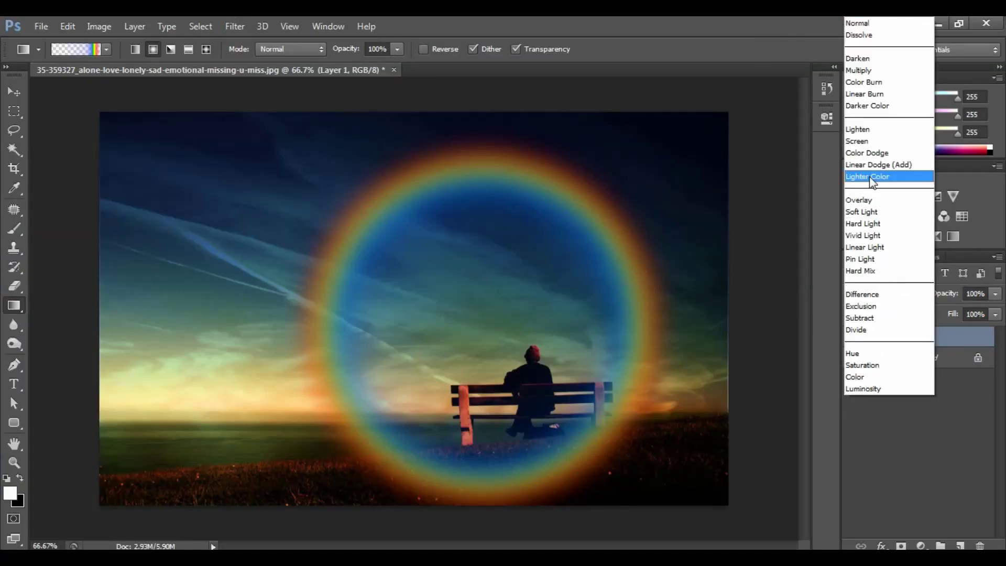
click(864, 143)
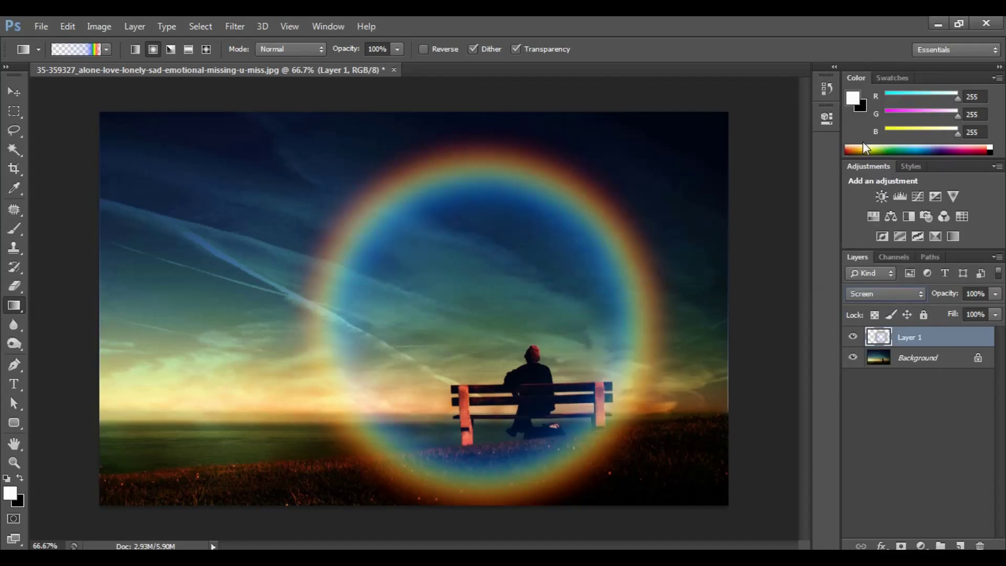
key(ctrl+minus)
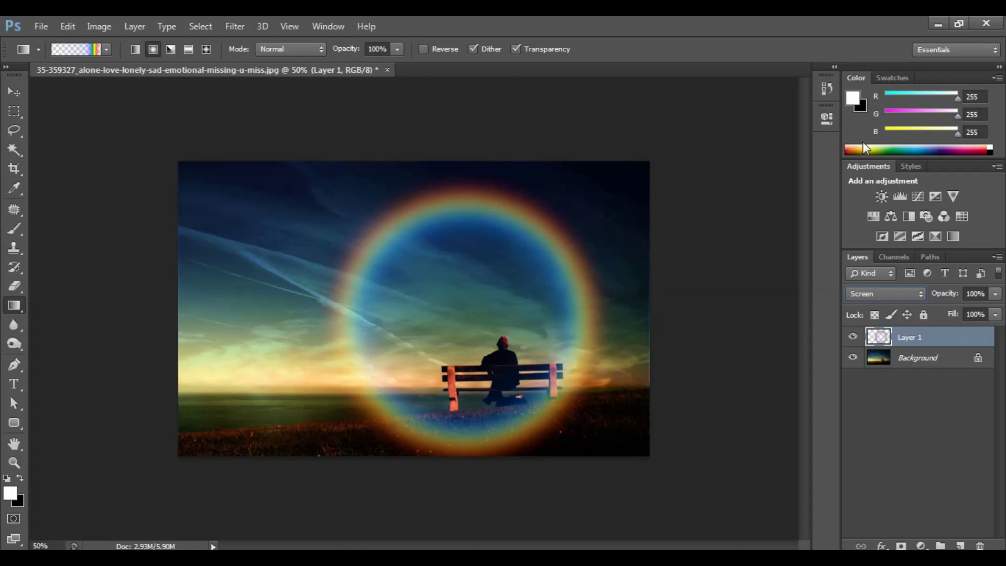
Step: Free Transform the rainbow ring wider, lower and slightly taller so it spills past the canvas edges
key(ctrl+t)
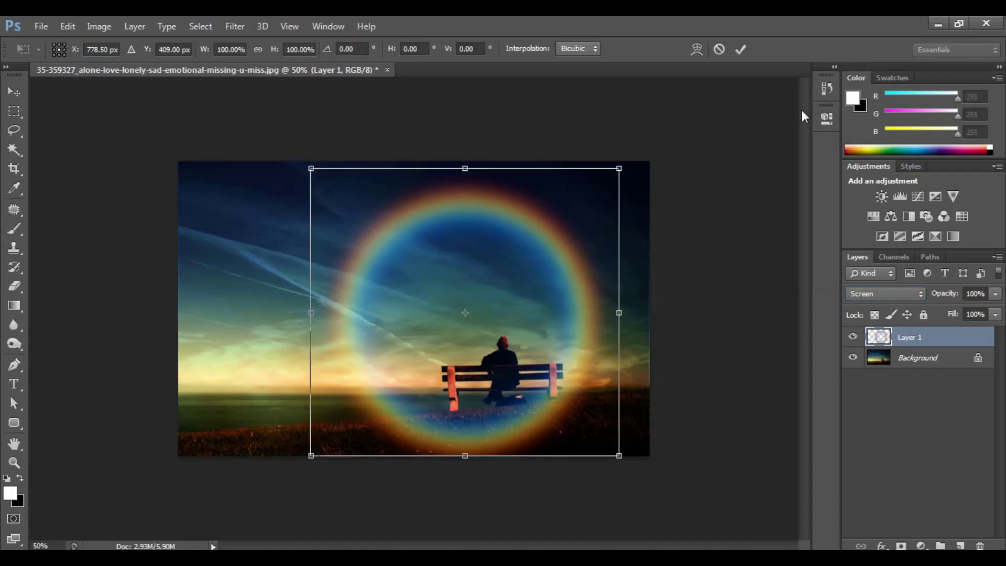
drag(620, 312, 682, 313)
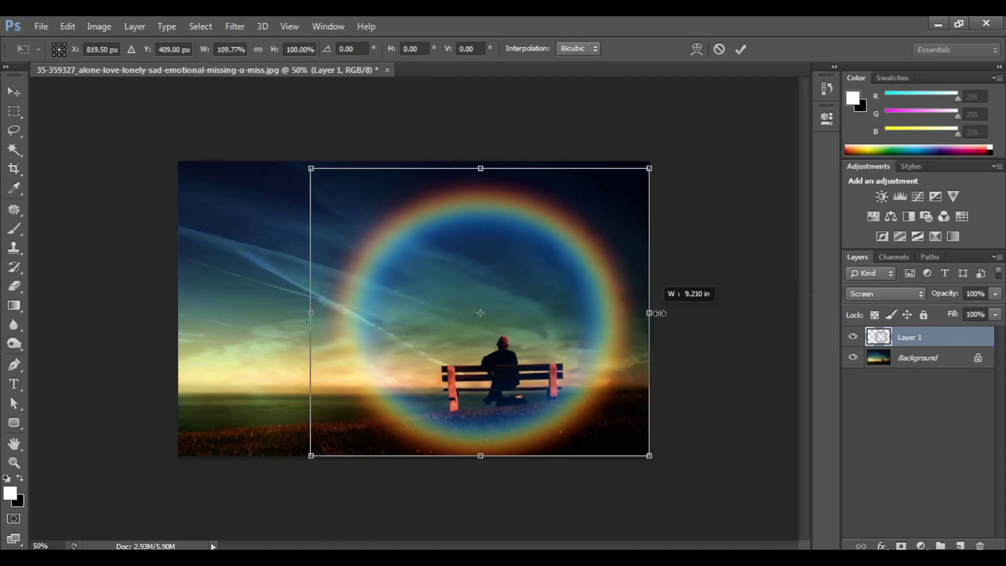
drag(309, 319, 185, 306)
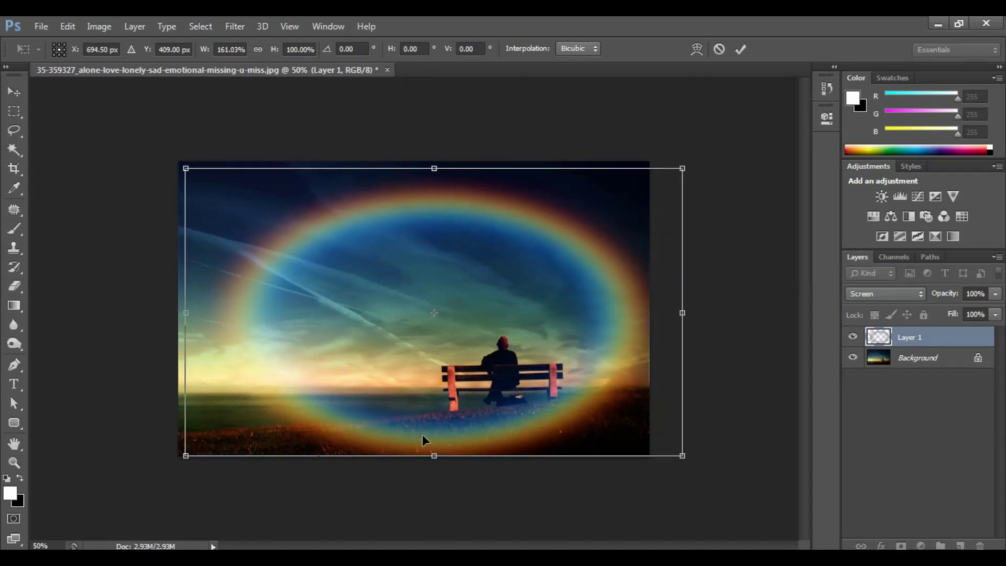
drag(432, 455, 429, 539)
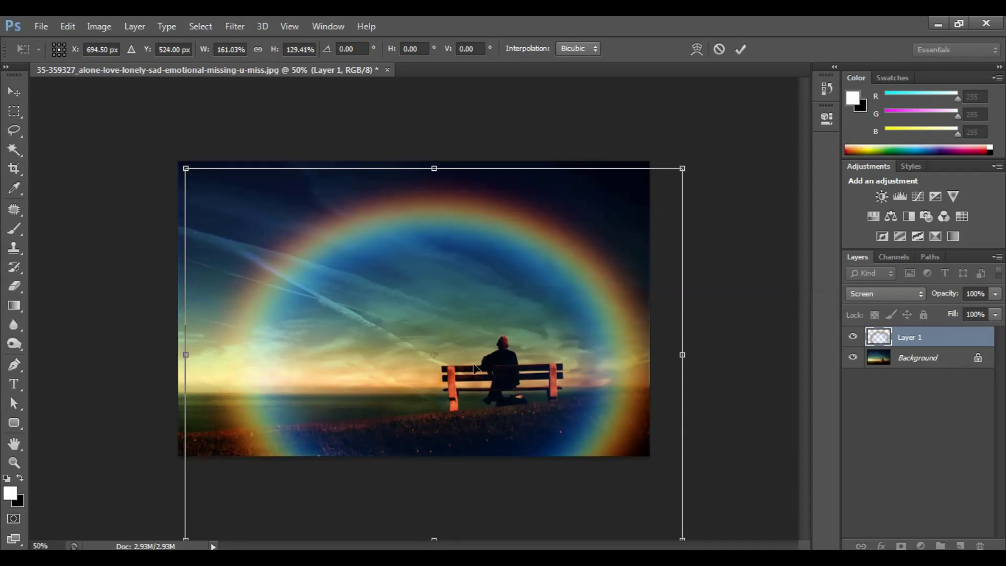
drag(434, 167, 434, 155)
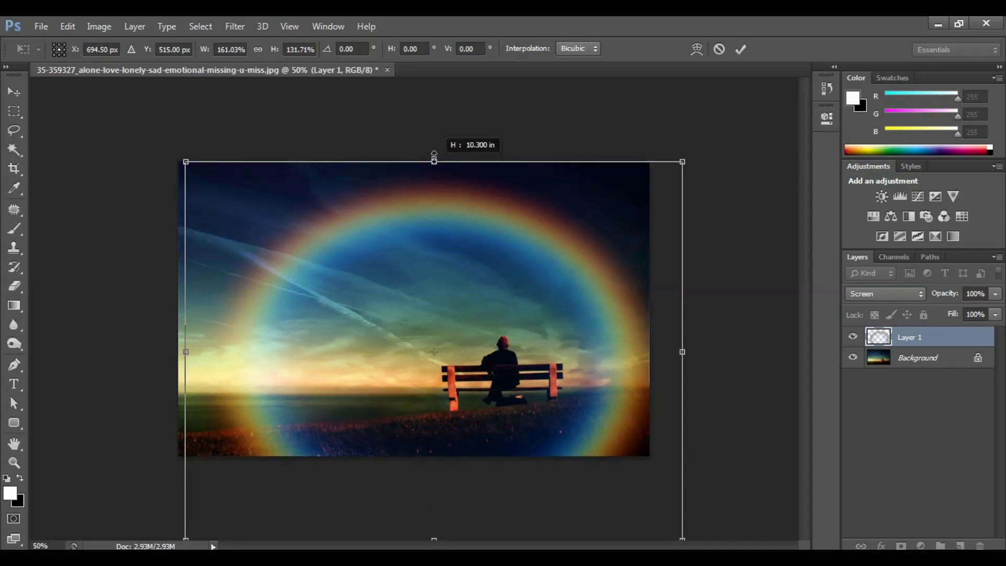
drag(684, 347, 704, 344)
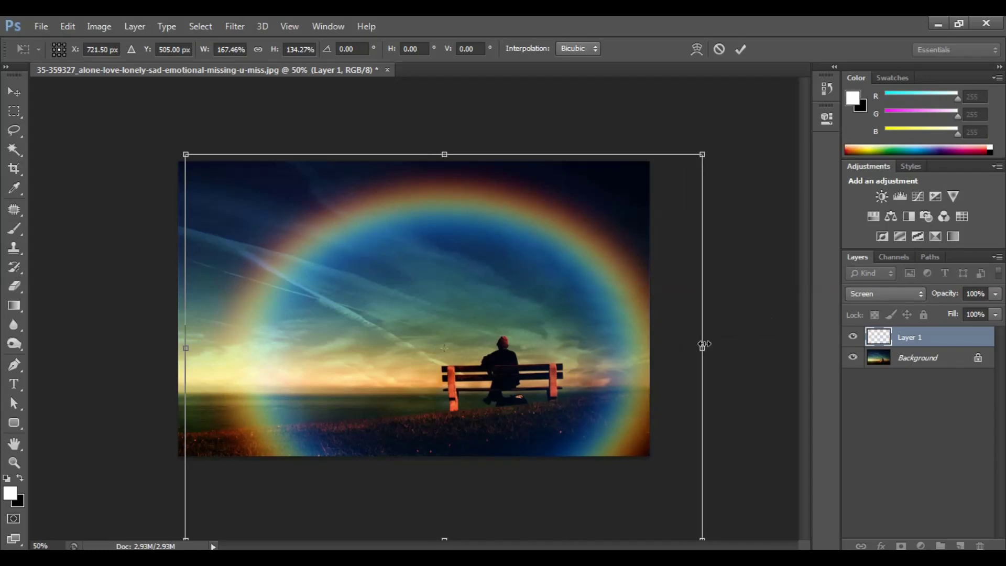
key(Return)
key(g)
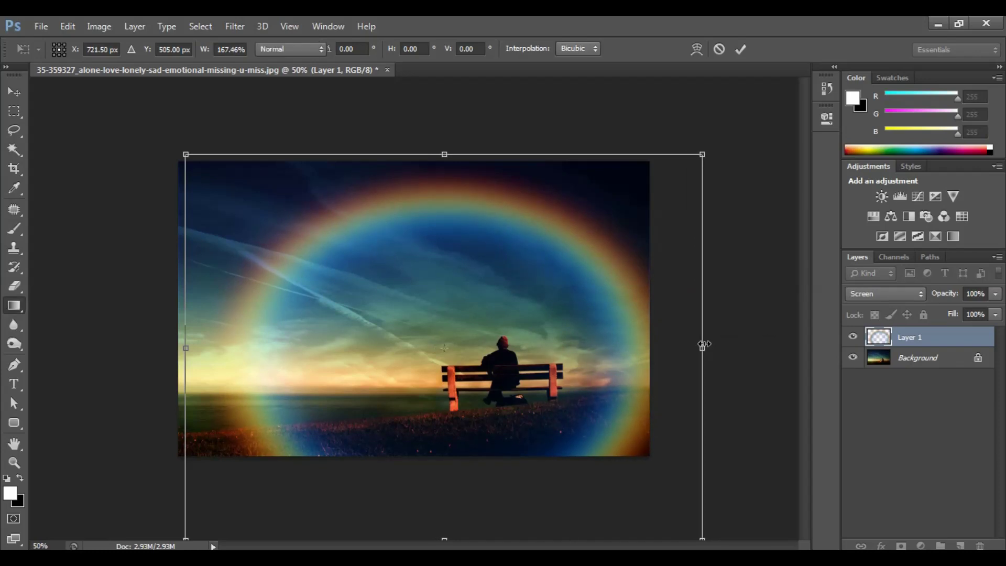
key(ctrl+minus)
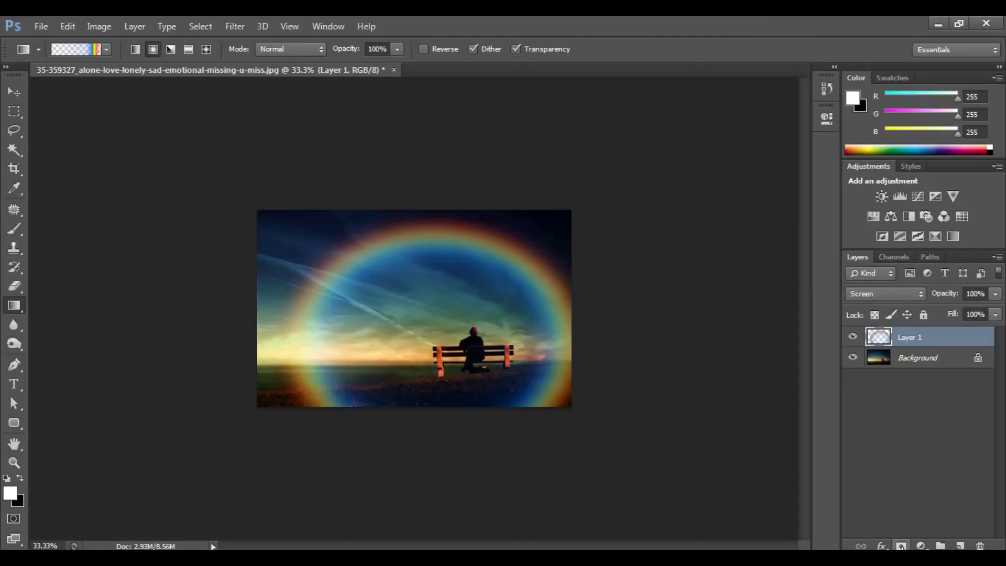
Step: Add a layer mask to Layer 1 and erase the rainbow over the ground with a 200 px soft eraser
click(902, 545)
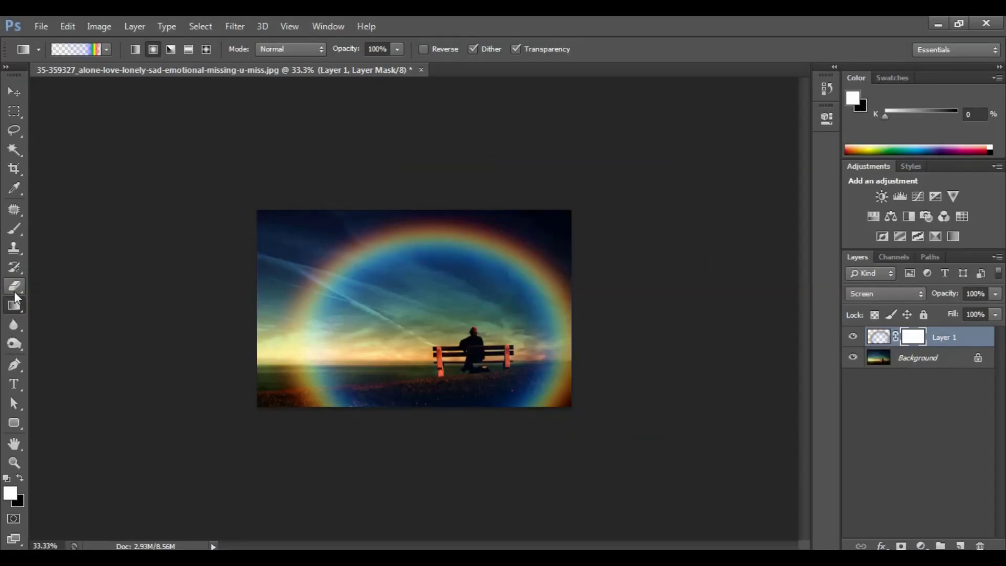
click(14, 286)
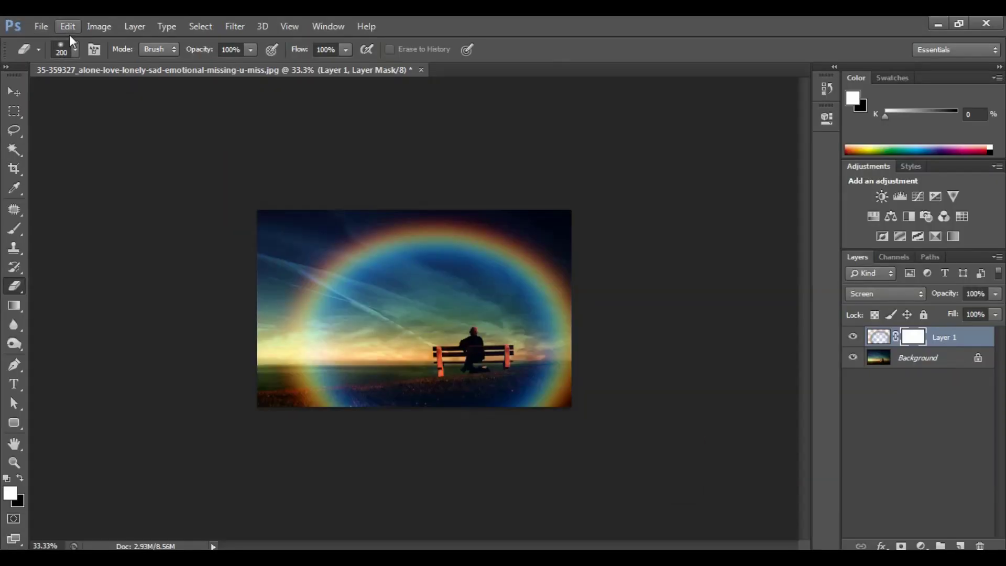
click(75, 49)
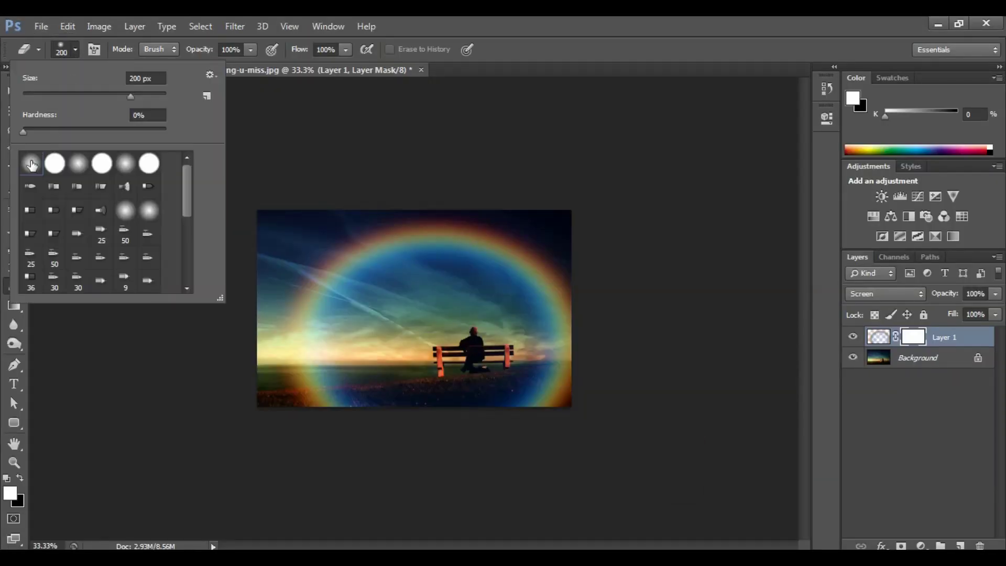
click(296, 390)
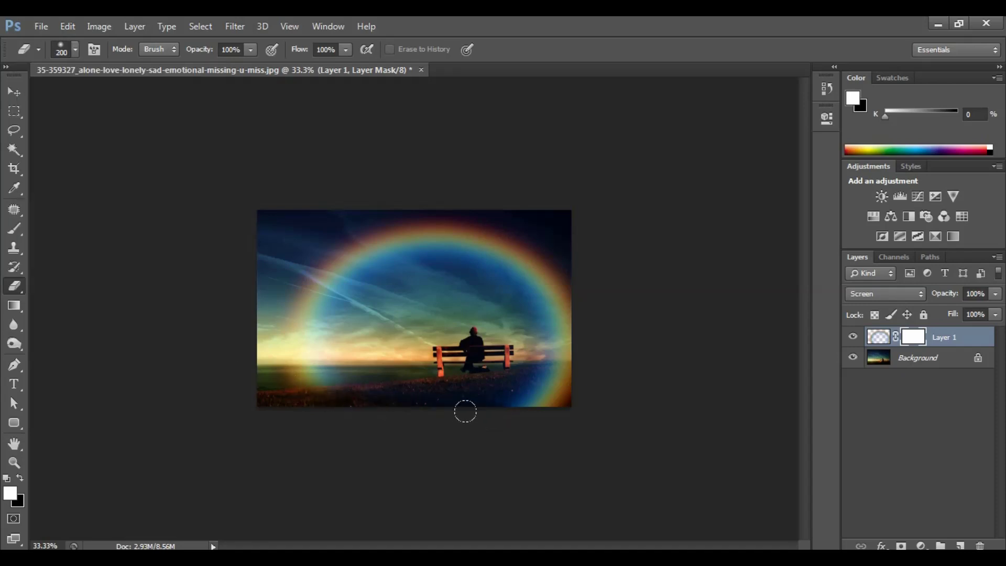
mouse_move(465, 409)
mouse_down()
mouse_move(550, 398)
mouse_move(550, 375)
mouse_up()
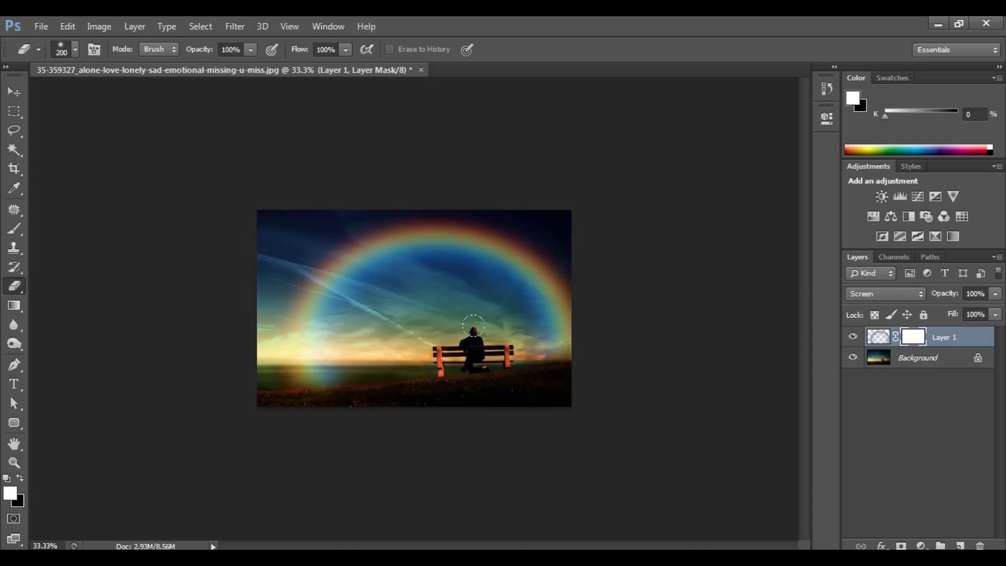
drag(380, 401, 303, 400)
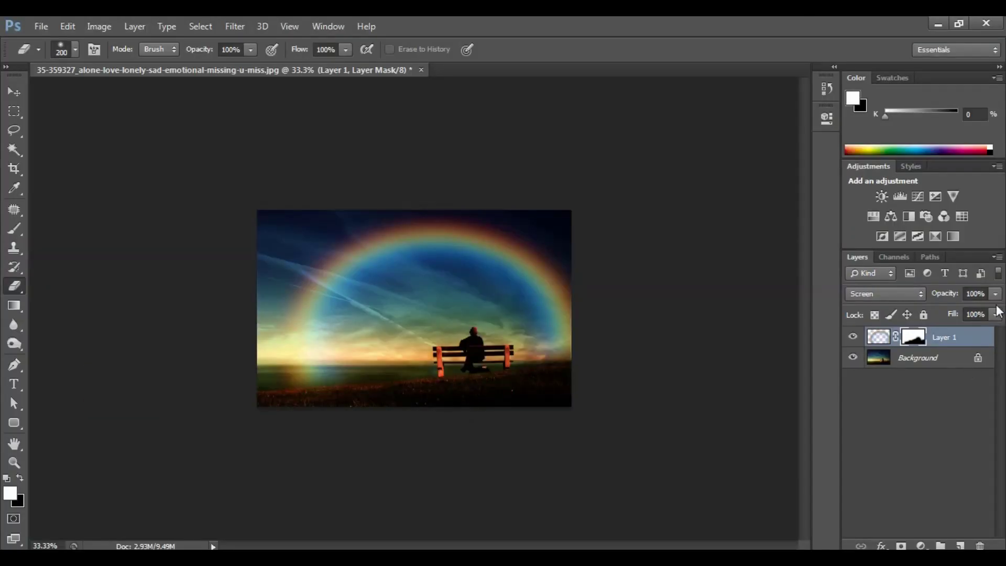
Step: Drag Layer 1's opacity slider down toward 45%
click(996, 295)
drag(969, 311, 953, 312)
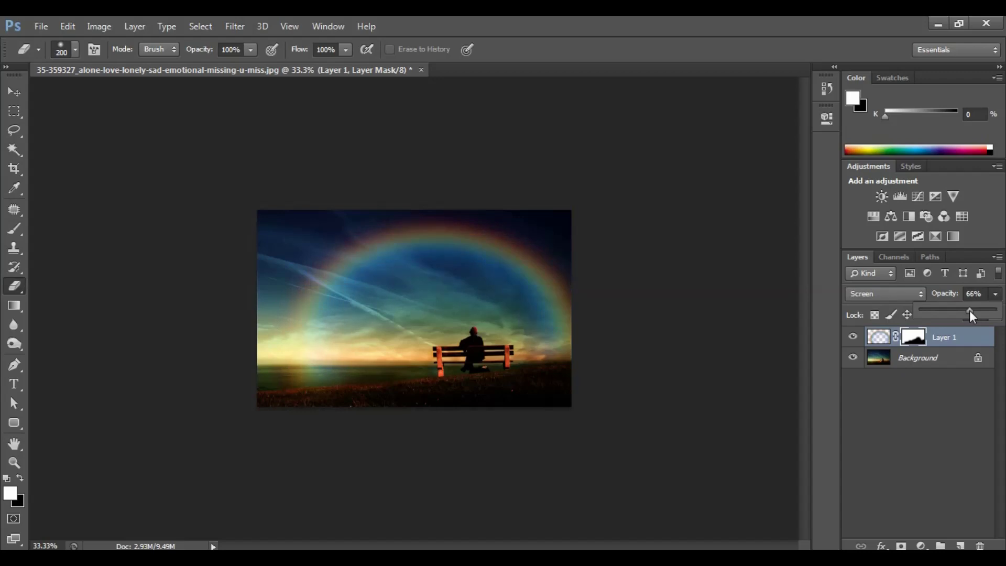